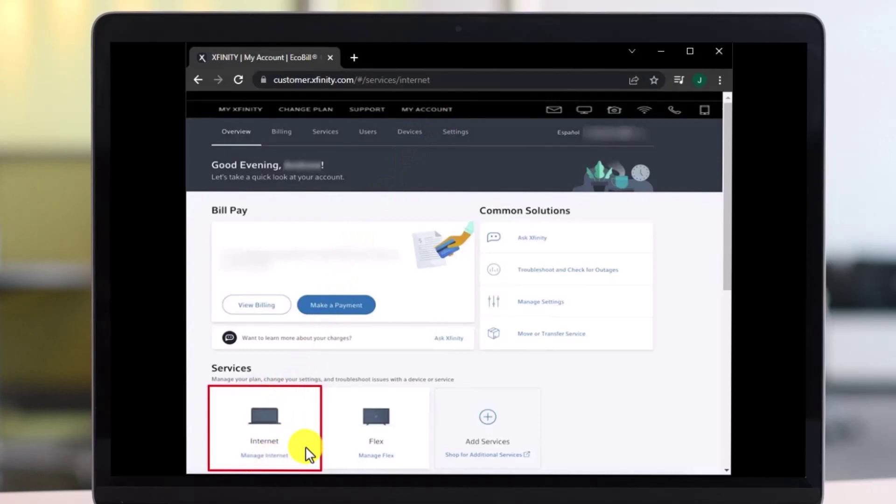
# Step: Open the Internet service details from the Services card to reach xFi Connect
pyautogui.click(302, 428)
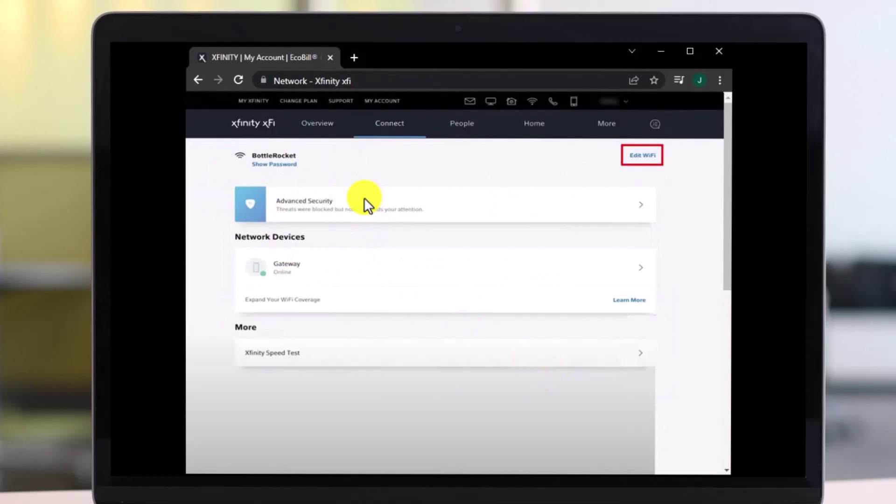
# Step: Open Edit WiFi settings for the BottleRocket network to change its password
pyautogui.click(643, 157)
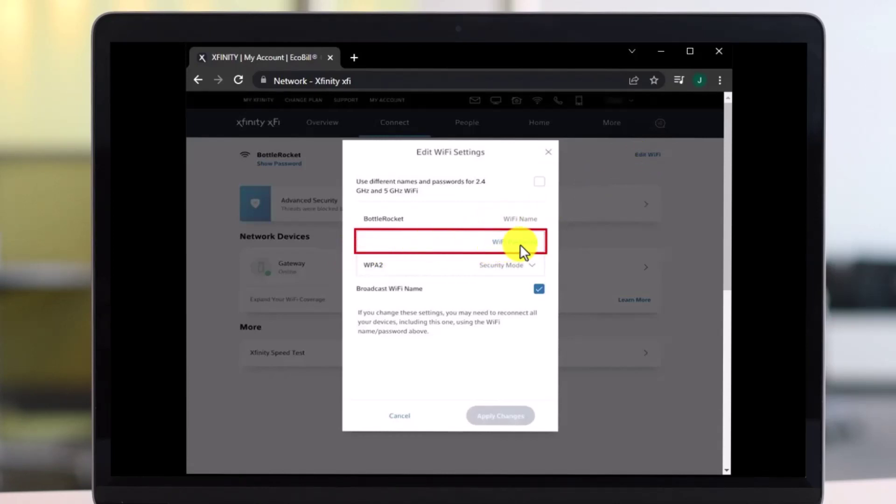
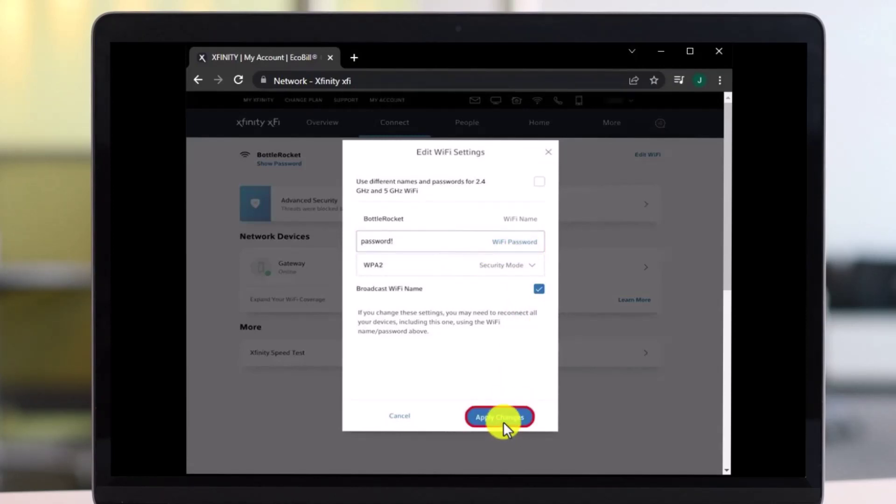
pyautogui.click(504, 422)
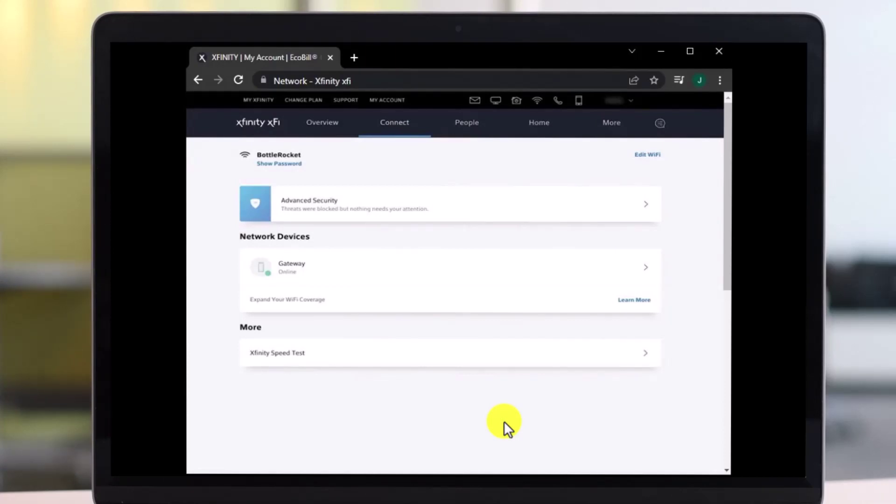